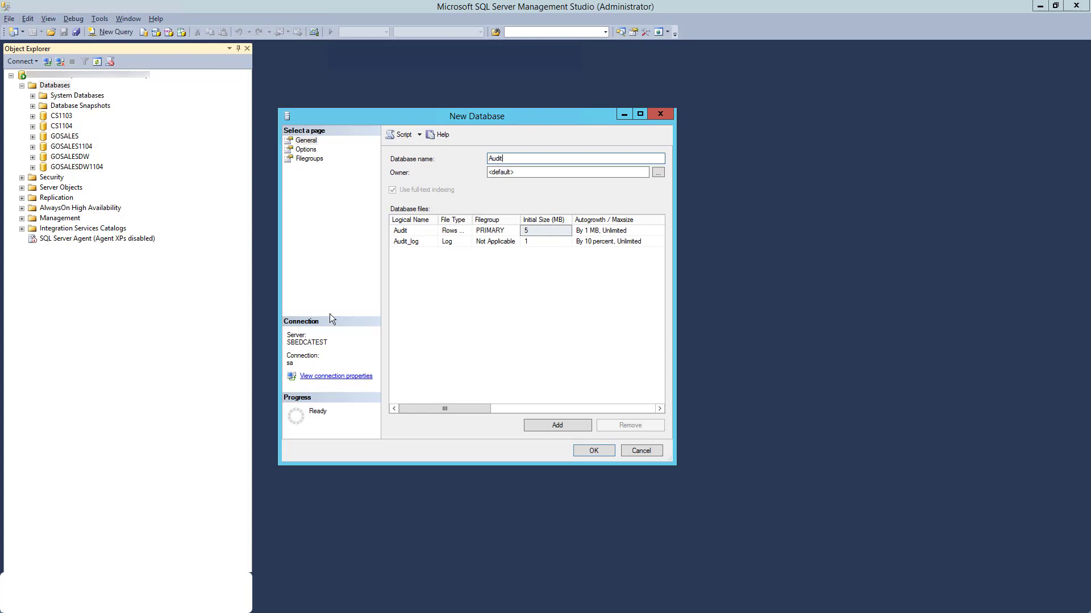
# Step: Create the new SQL Server database named Audit with the default owner and file settings
pyautogui.click(599, 454)
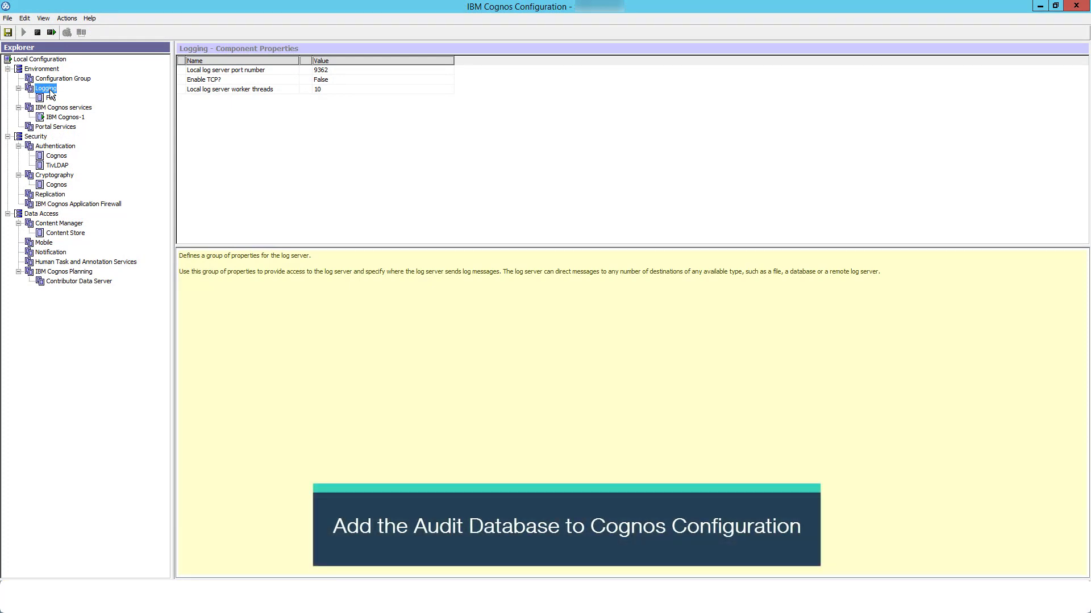
# Step: In IBM Cognos Configuration, add a Database-type destination named Audit to the Logging component
pyautogui.rightClick(50, 90)
pyautogui.moveTo(80, 100)
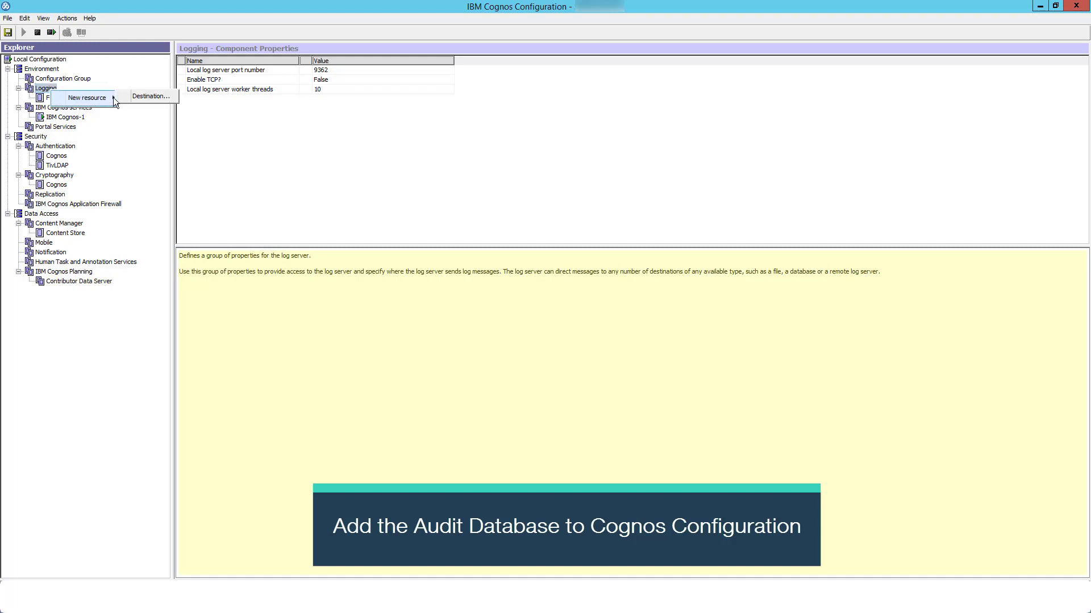
pyautogui.click(145, 98)
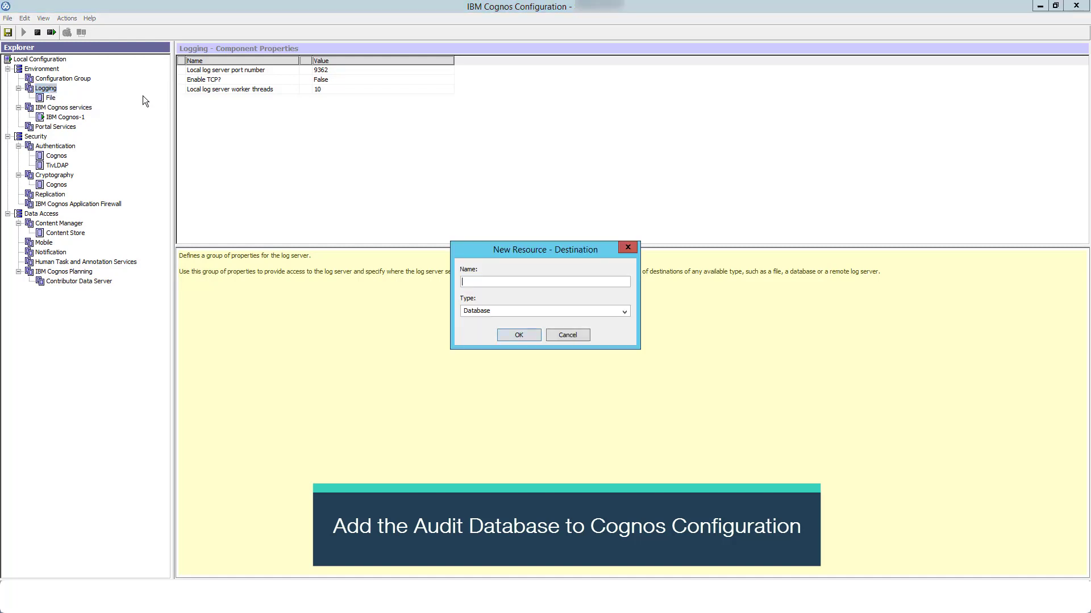
pyautogui.write('Audit')
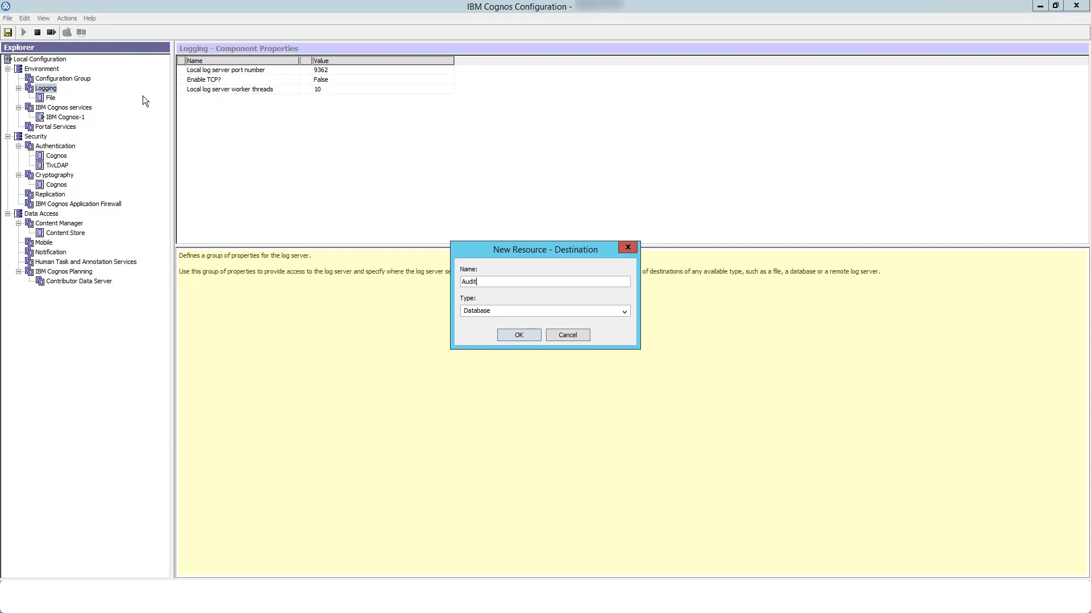
pyautogui.click(505, 331)
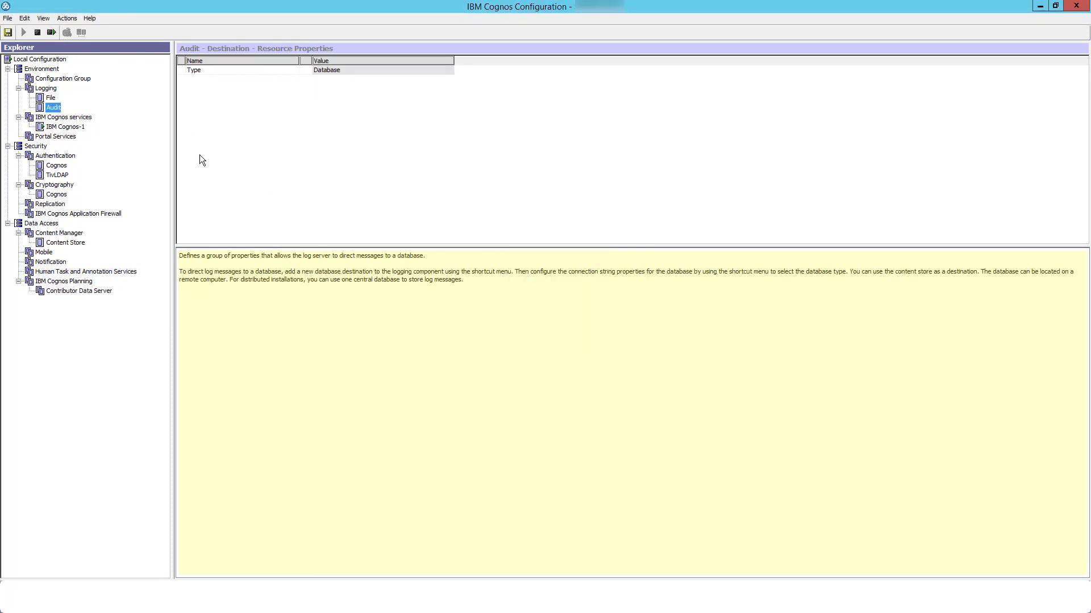
# Step: Add a Microsoft SQL Server database resource named Audit under the Audit logging destination
pyautogui.rightClick(56, 110)
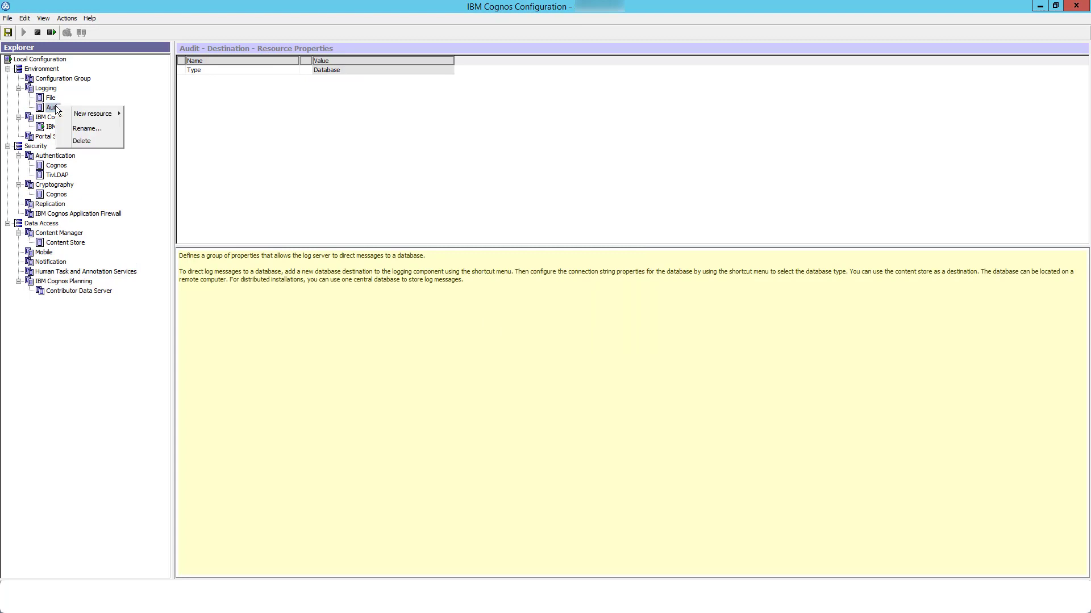
pyautogui.moveTo(86, 113)
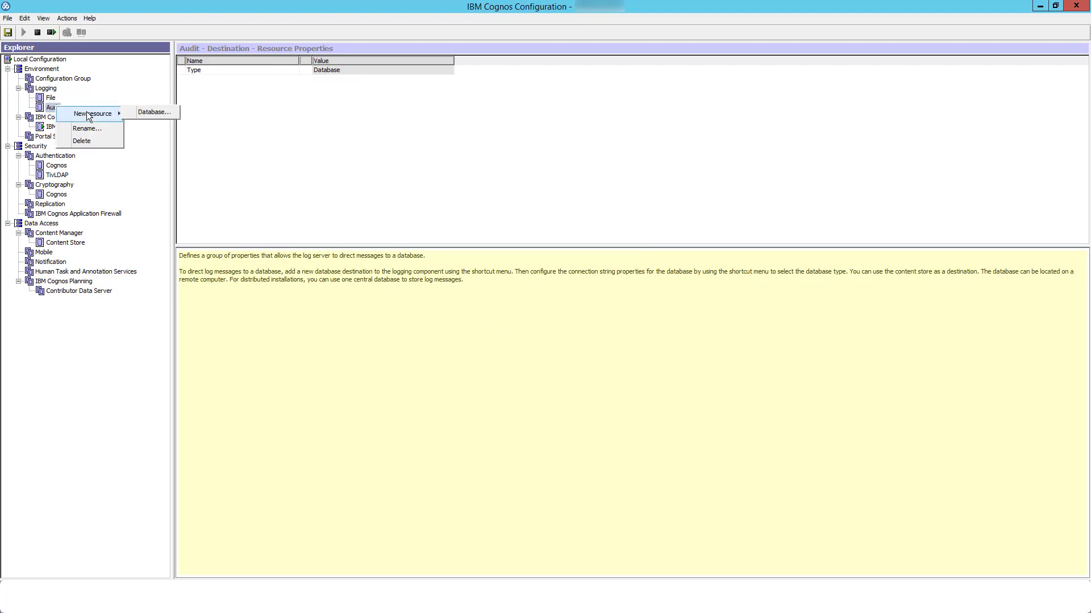
pyautogui.click(148, 111)
pyautogui.write('A')
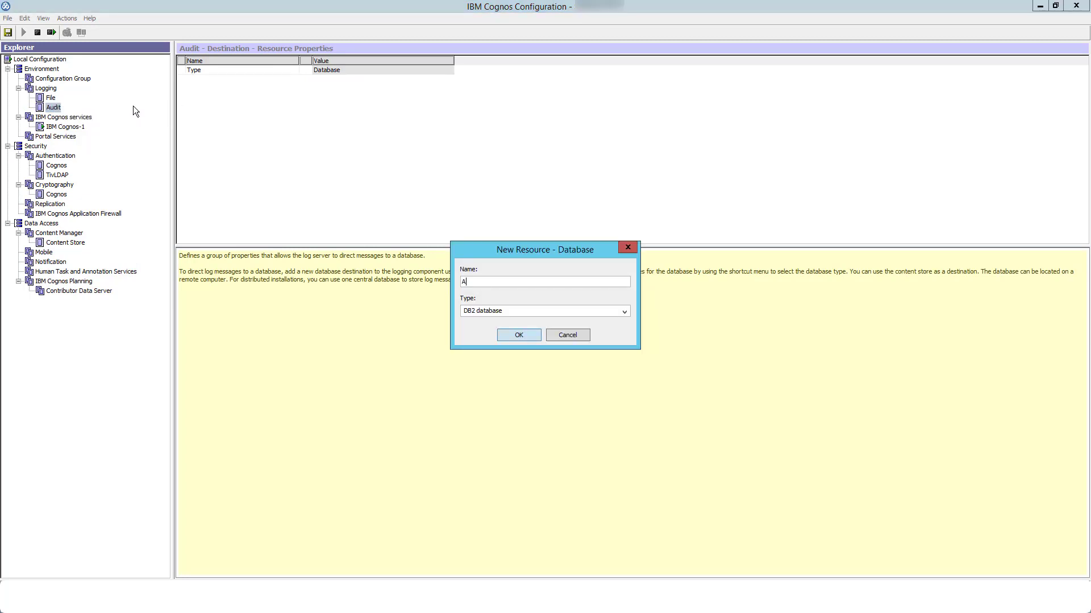
pyautogui.write('udit')
pyautogui.click(621, 311)
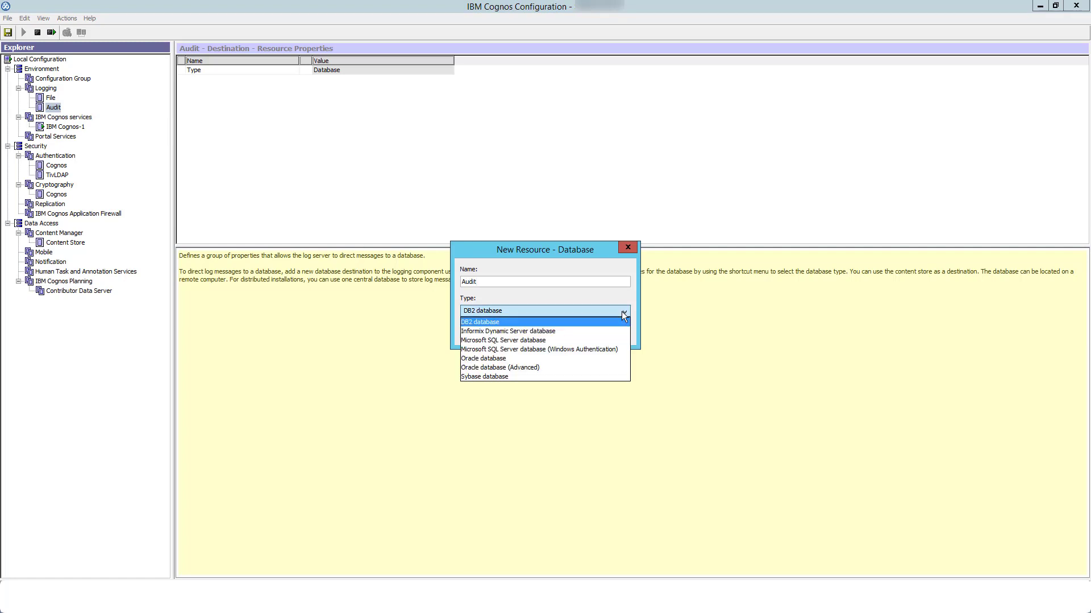
pyautogui.click(584, 340)
pyautogui.click(526, 333)
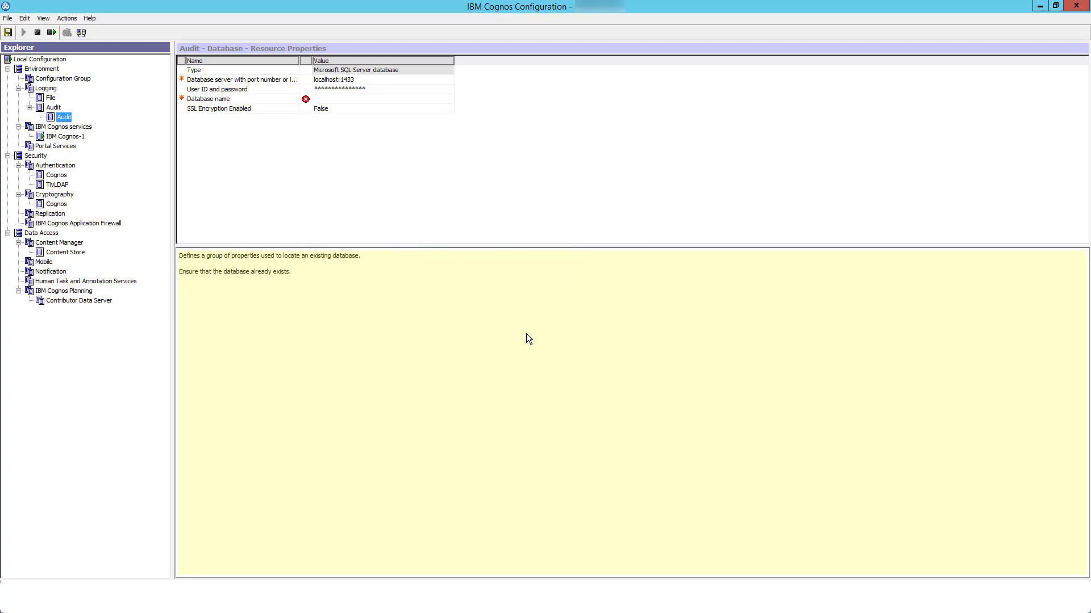
# Step: Set the Audit database resource's user ID to sa and enter and confirm the account password
pyautogui.click(374, 89)
pyautogui.click(449, 89)
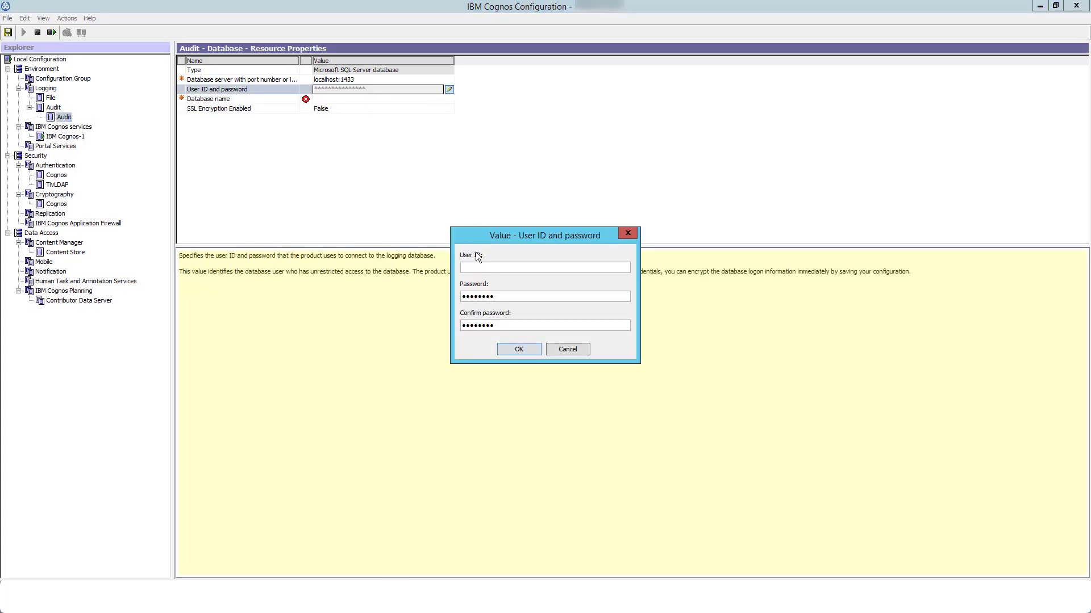
pyautogui.write('sa')
pyautogui.press('Tab')
pyautogui.write('*********')
pyautogui.press('Tab')
pyautogui.write('*********')
pyautogui.click(516, 351)
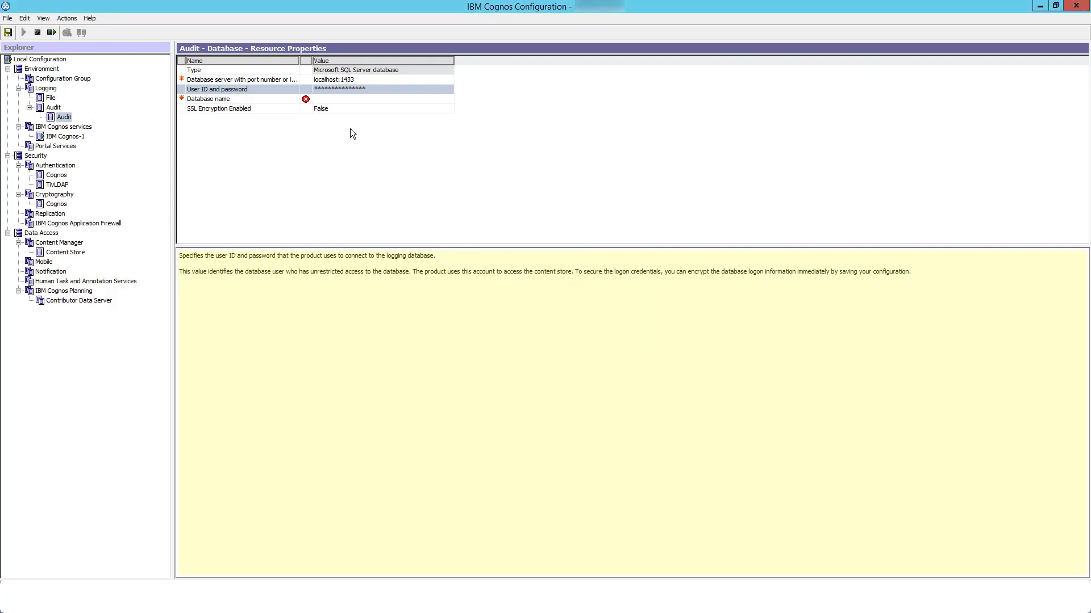
# Step: Set the Audit resource's database name to Audit and test its connection
pyautogui.click(328, 98)
pyautogui.write('Audit')
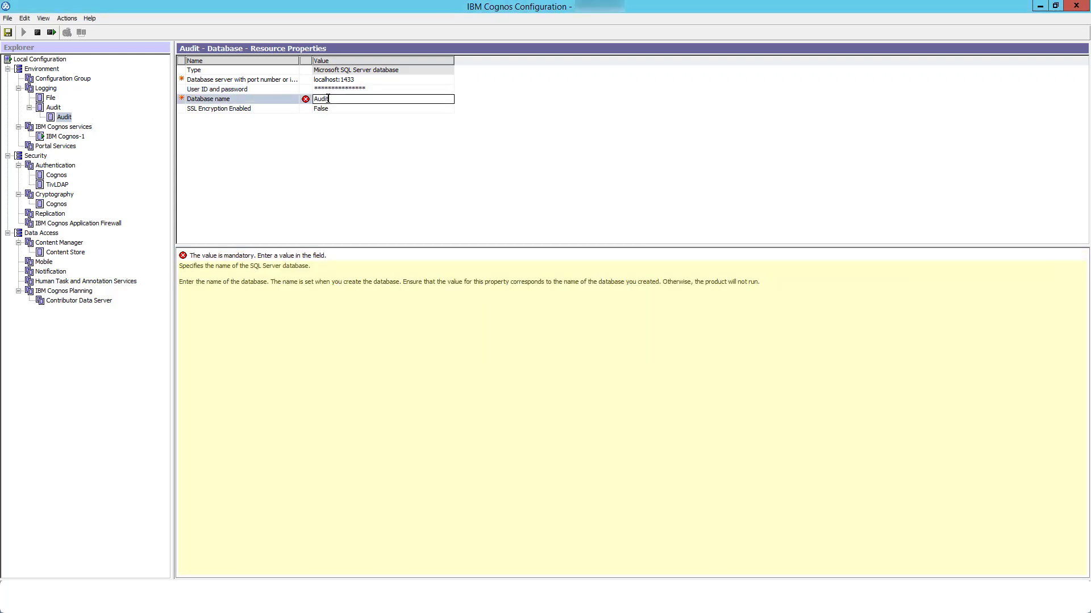
pyautogui.press('Return')
pyautogui.rightClick(72, 118)
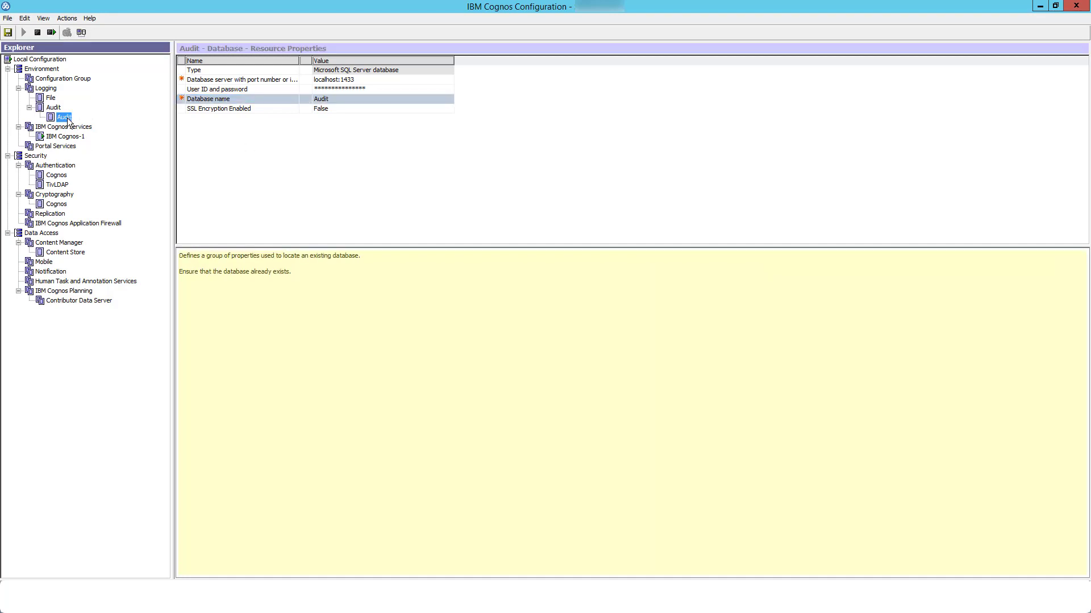
pyautogui.click(90, 149)
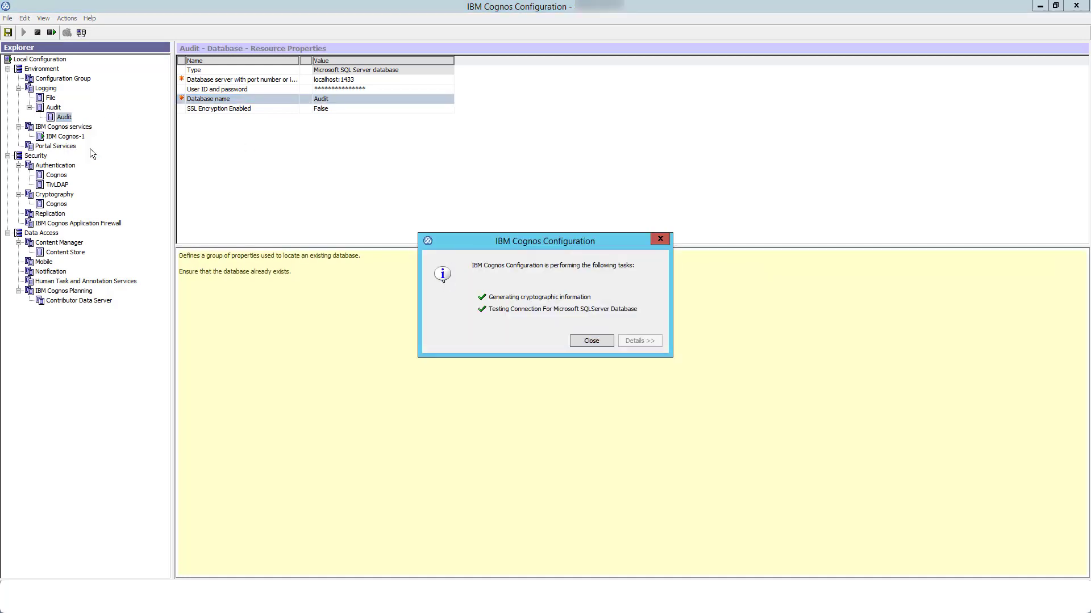
pyautogui.click(589, 341)
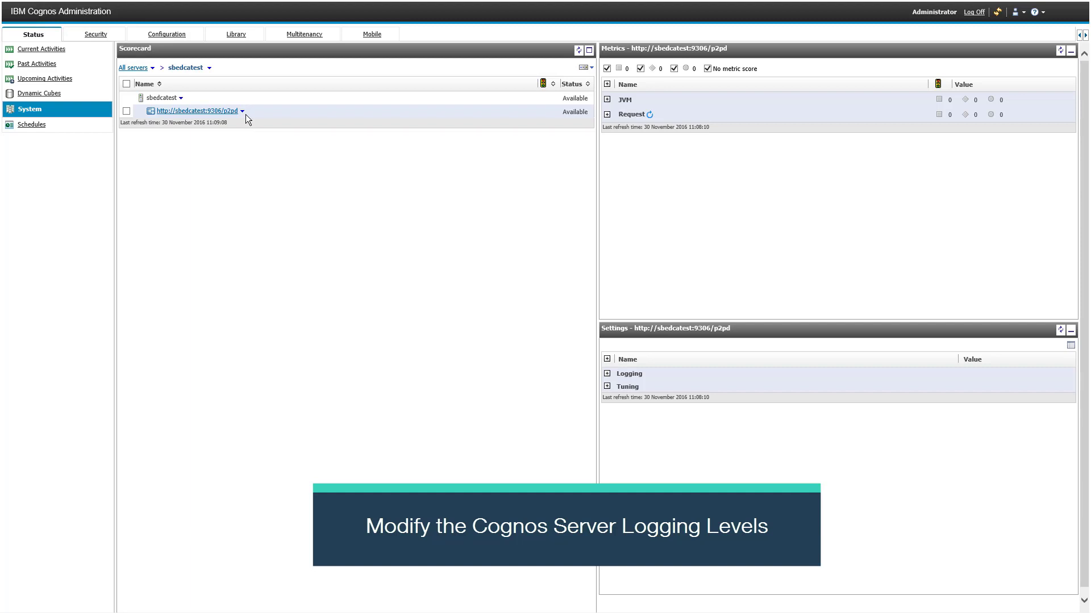
# Step: In IBM Cognos Administration, set the p2pd dispatcher's audit logging levels to Basic and enable native query auditing for the batch report and report services
pyautogui.click(243, 111)
pyautogui.click(262, 119)
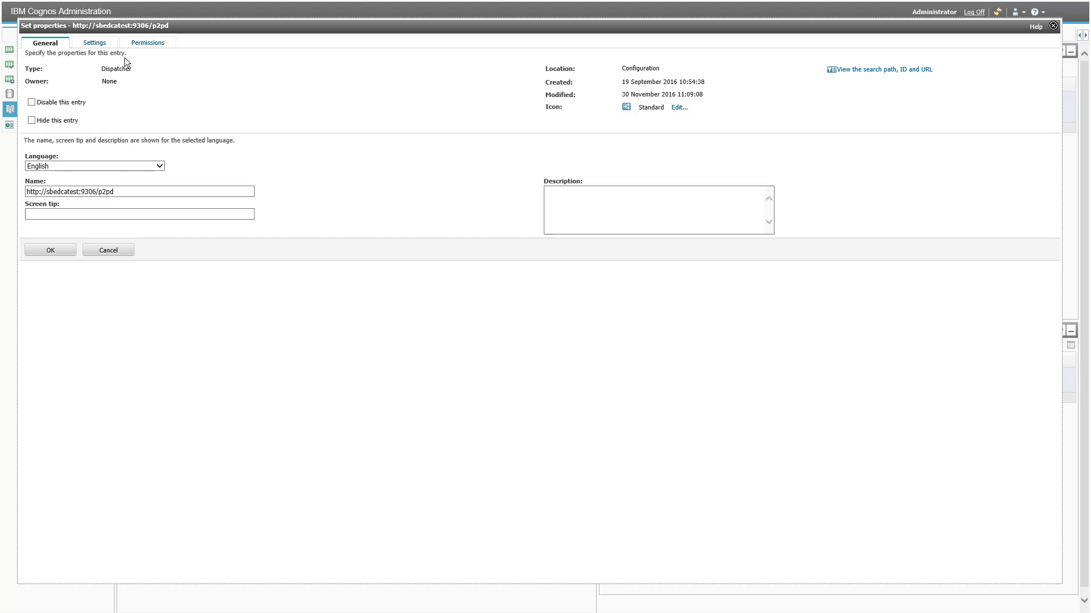
pyautogui.click(101, 46)
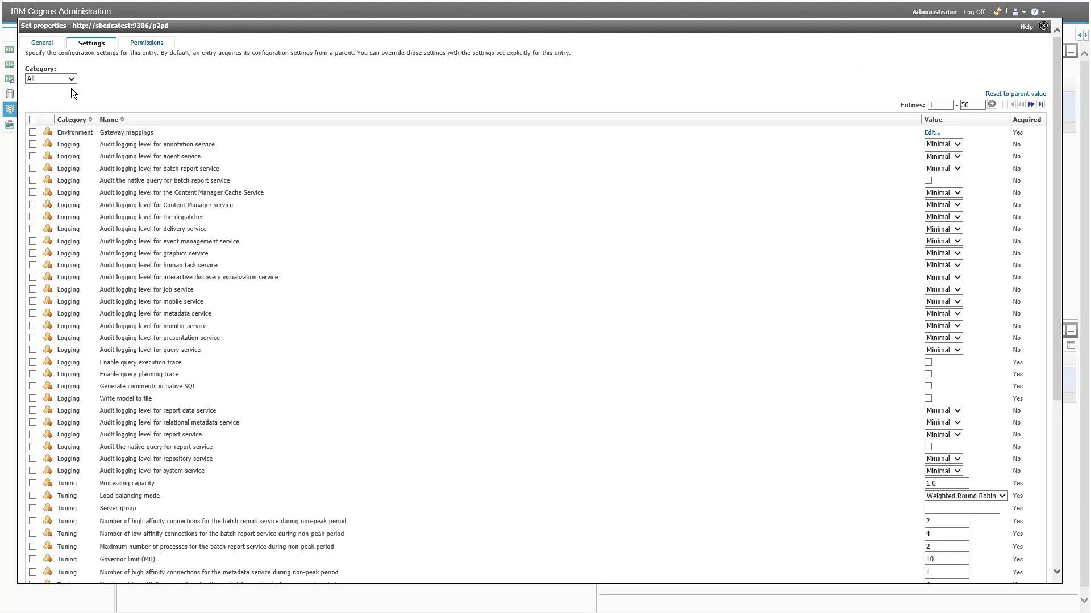
pyautogui.click(67, 82)
pyautogui.click(57, 84)
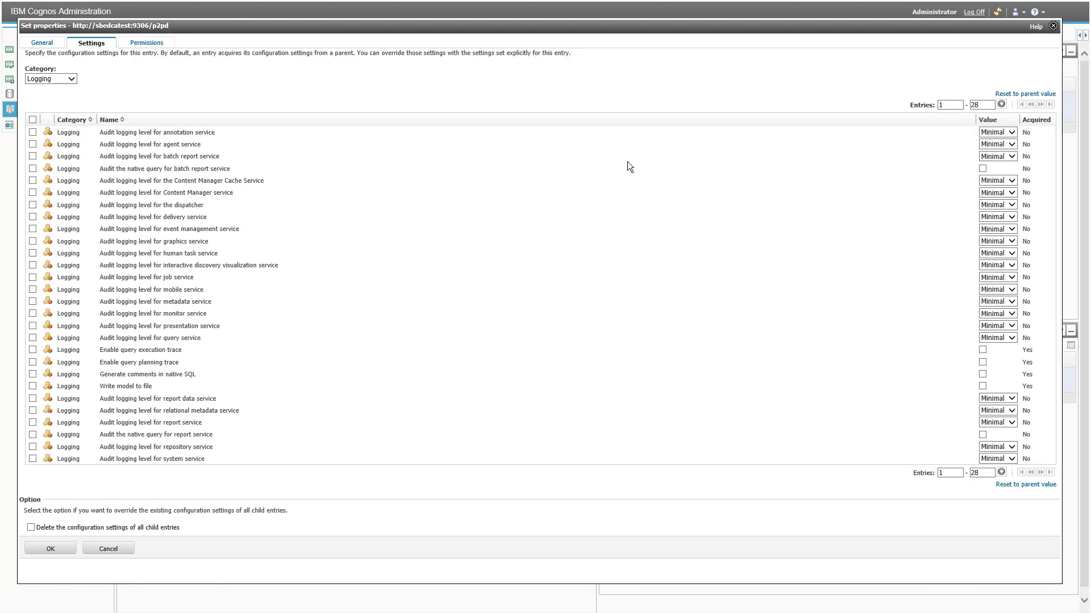
pyautogui.click(1000, 140)
pyautogui.click(995, 145)
pyautogui.click(982, 169)
pyautogui.click(993, 180)
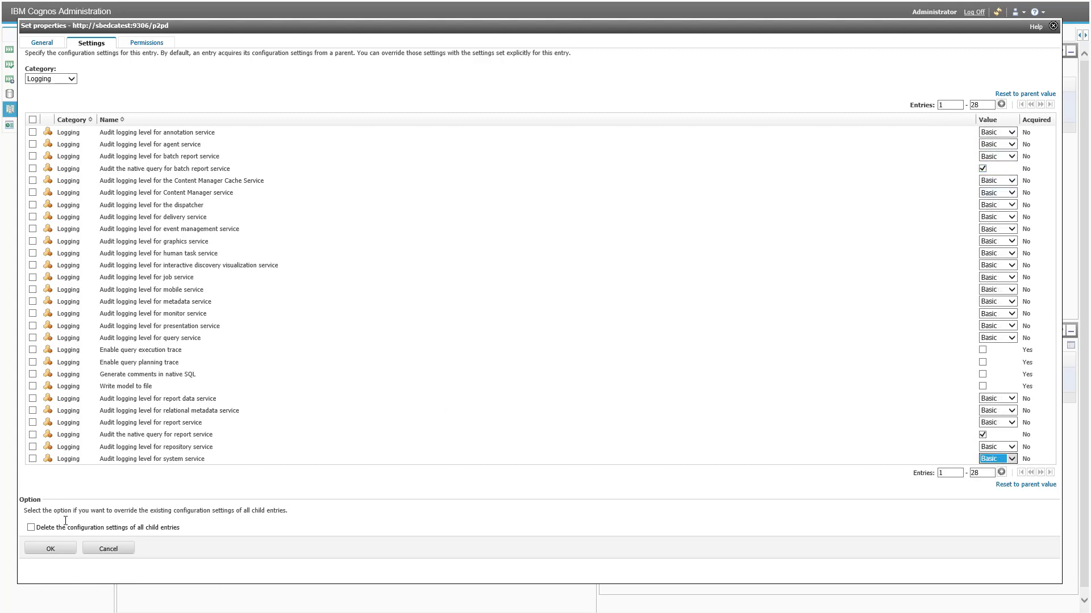
pyautogui.click(63, 548)
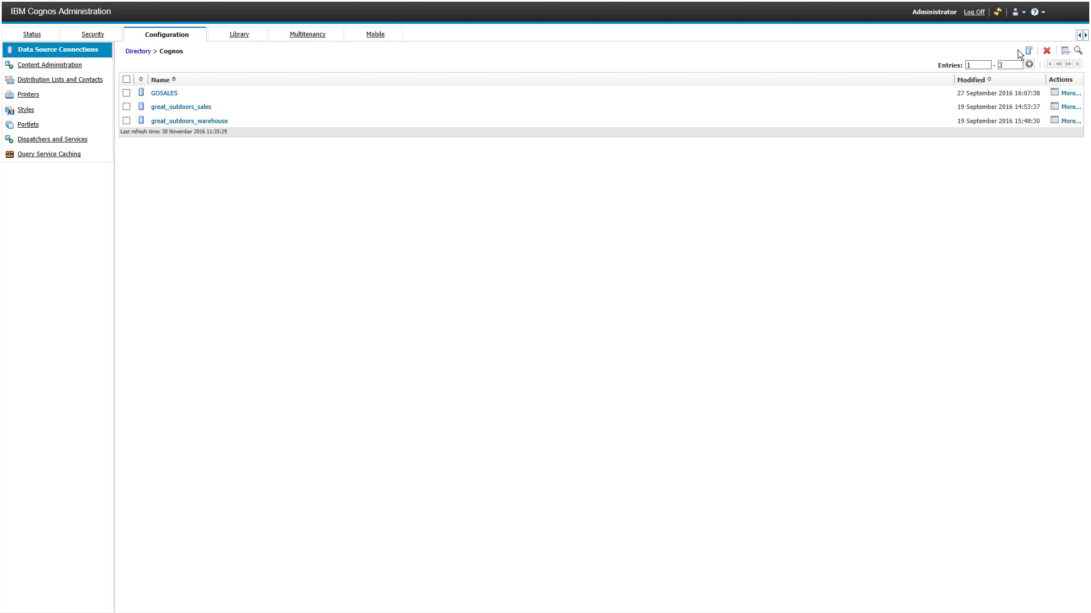
# Step: Start a new data source named Audit with the connection type Microsoft SQL Server (Native Client)
pyautogui.click(1027, 50)
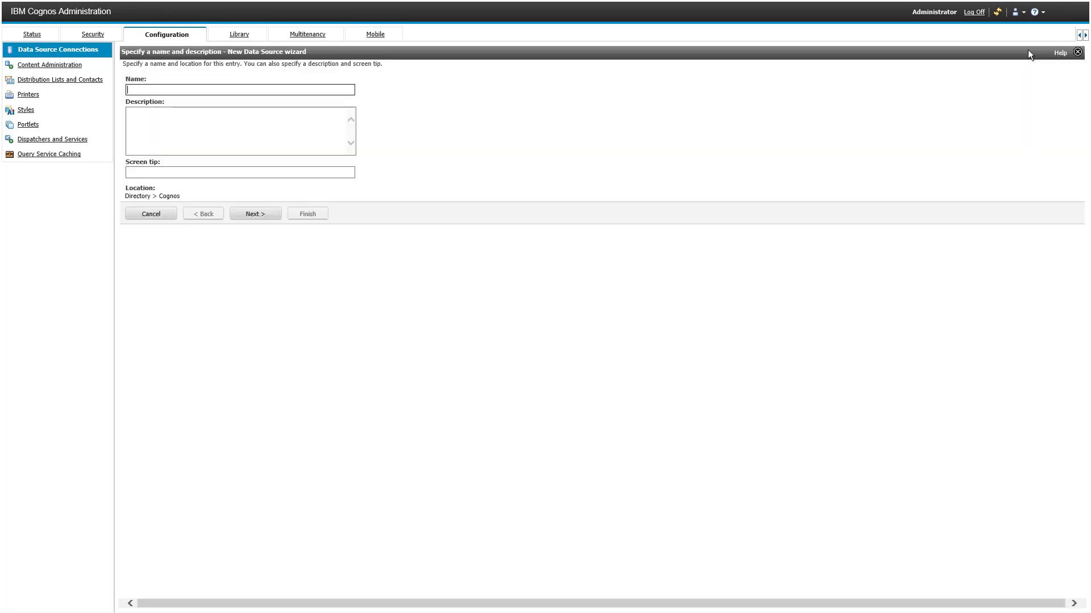
pyautogui.write('Audit')
pyautogui.click(255, 214)
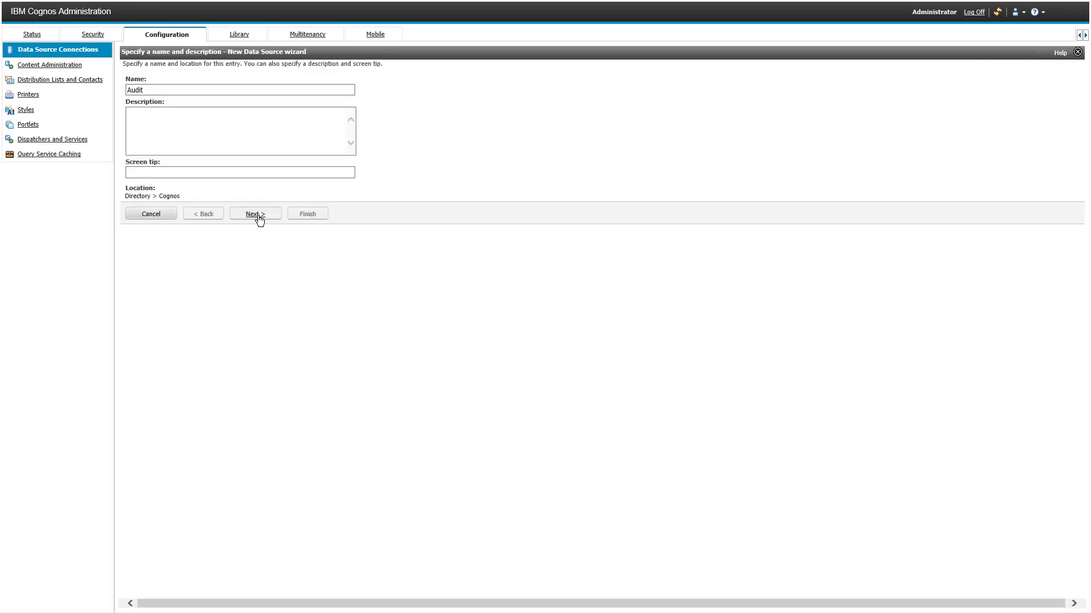
pyautogui.click(256, 90)
pyautogui.click(243, 146)
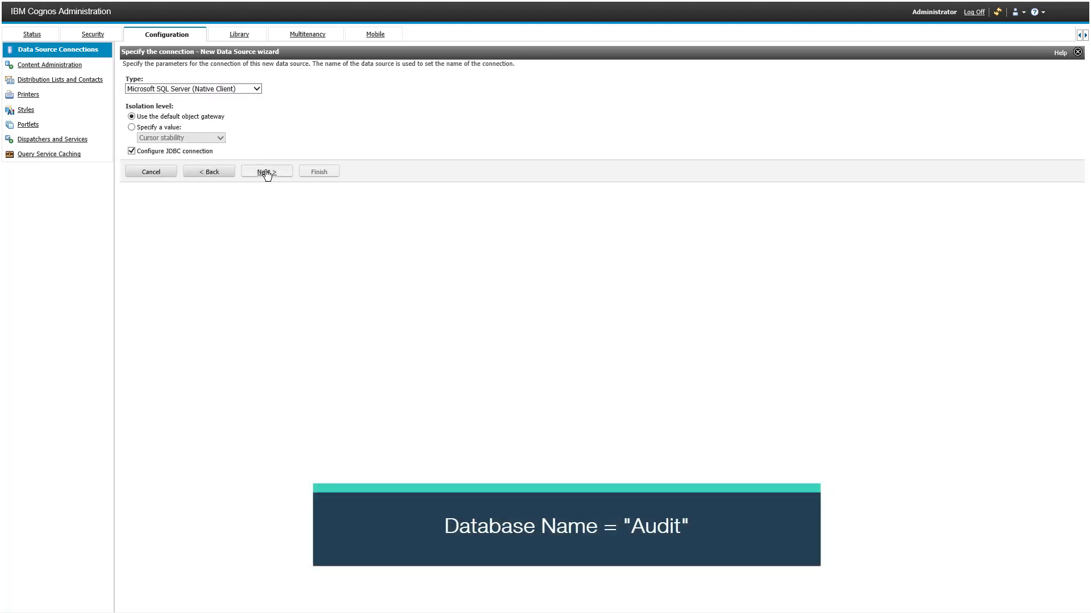
# Step: Set the Native Client connection's server name to localhost and its database name to Audit
pyautogui.click(267, 172)
pyautogui.write('localhost')
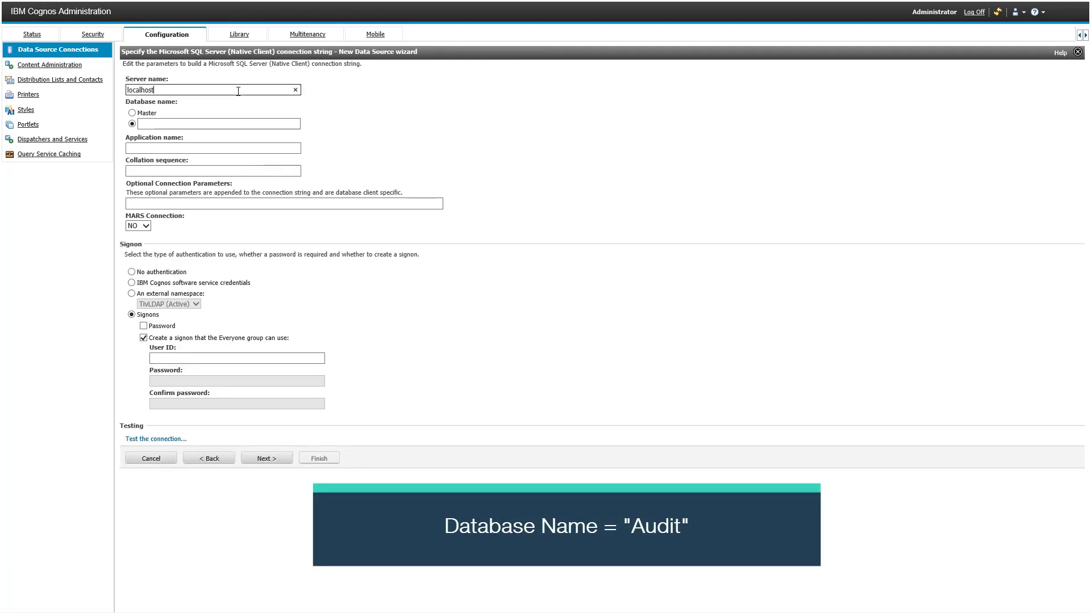
pyautogui.click(192, 123)
pyautogui.write('Audit')
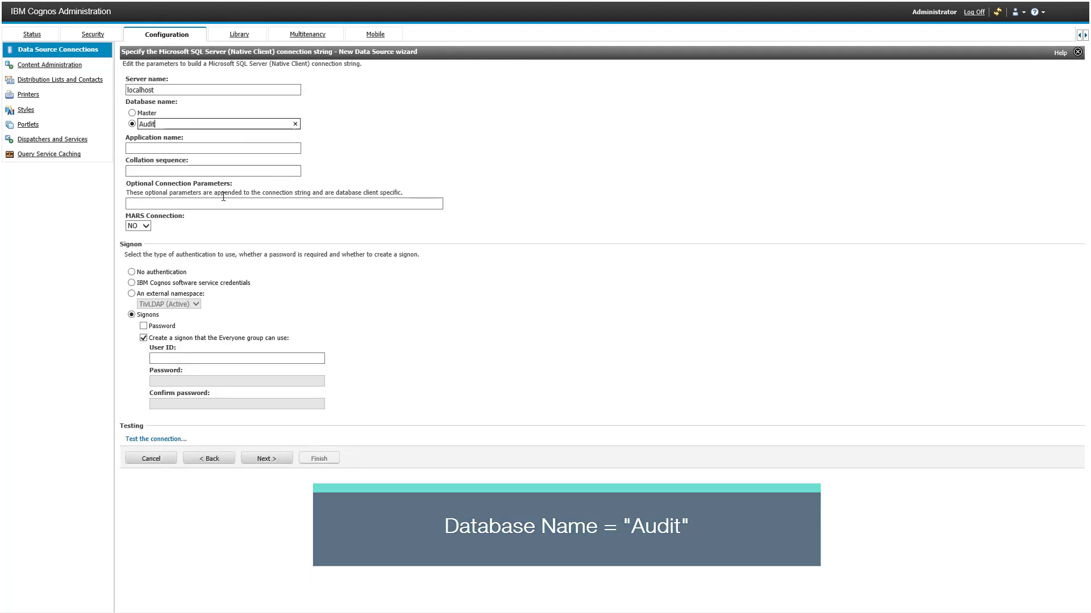
# Step: Enable a password for the Everyone group signon, set its user ID to sa, and enter and confirm the password
pyautogui.click(143, 326)
pyautogui.click(171, 359)
pyautogui.write('sa')
pyautogui.click(177, 381)
pyautogui.write('•••••••')
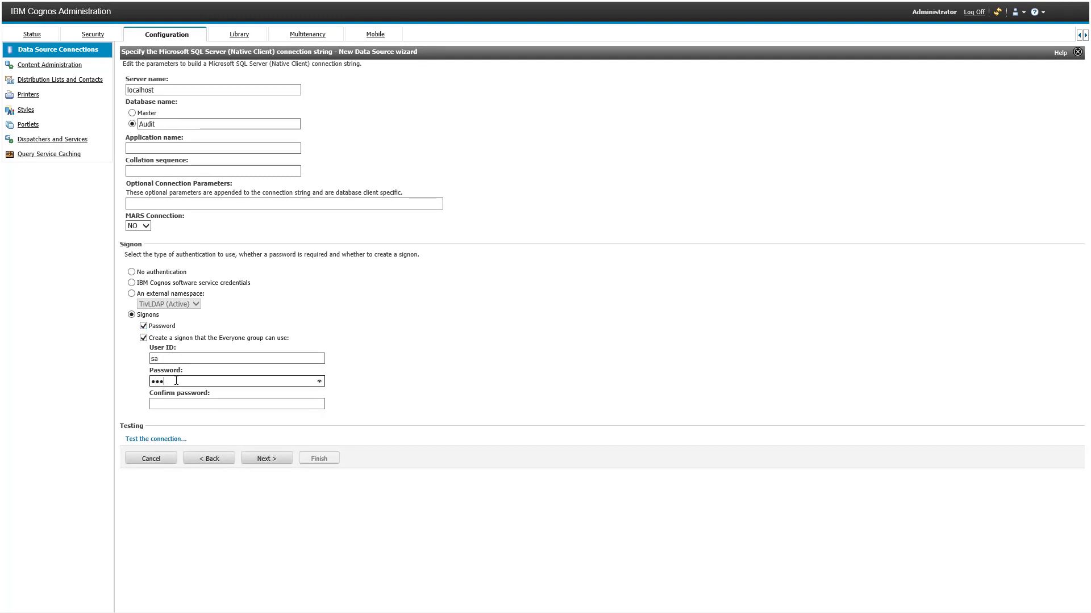
pyautogui.write('••')
pyautogui.click(166, 403)
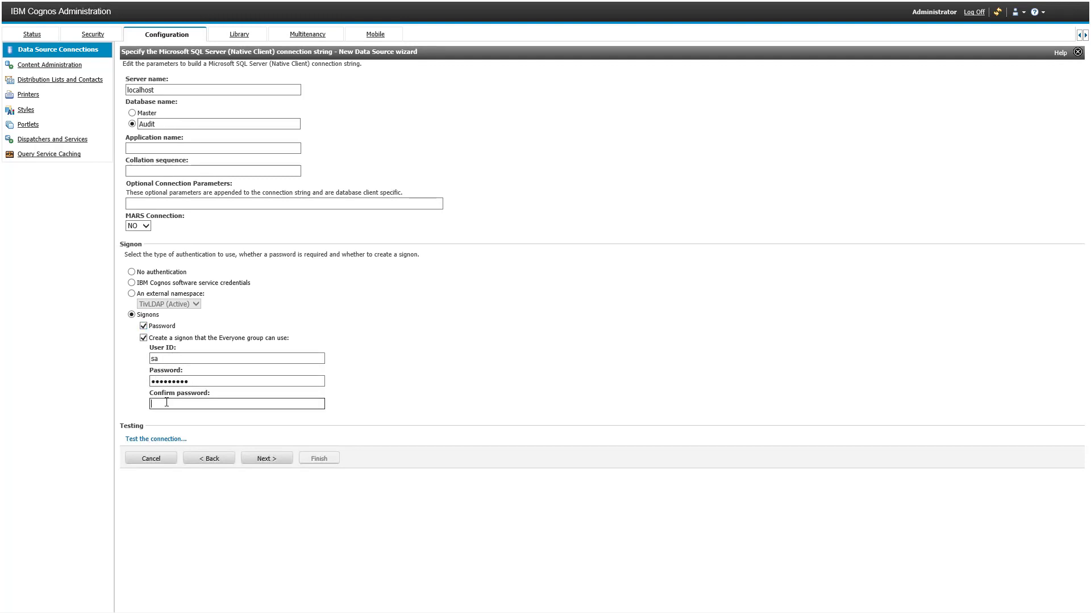
pyautogui.write('•••••••••')
pyautogui.click(266, 459)
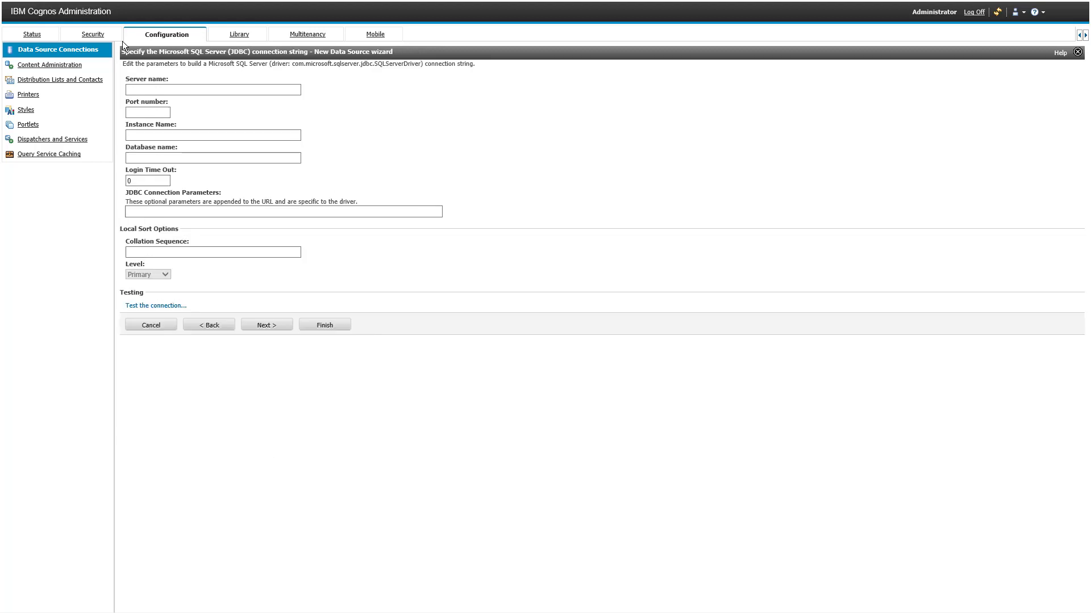
# Step: Set the JDBC connection to server localhost, port 1433 and database Audit, and finish the data source
pyautogui.click(145, 86)
pyautogui.write('localhost')
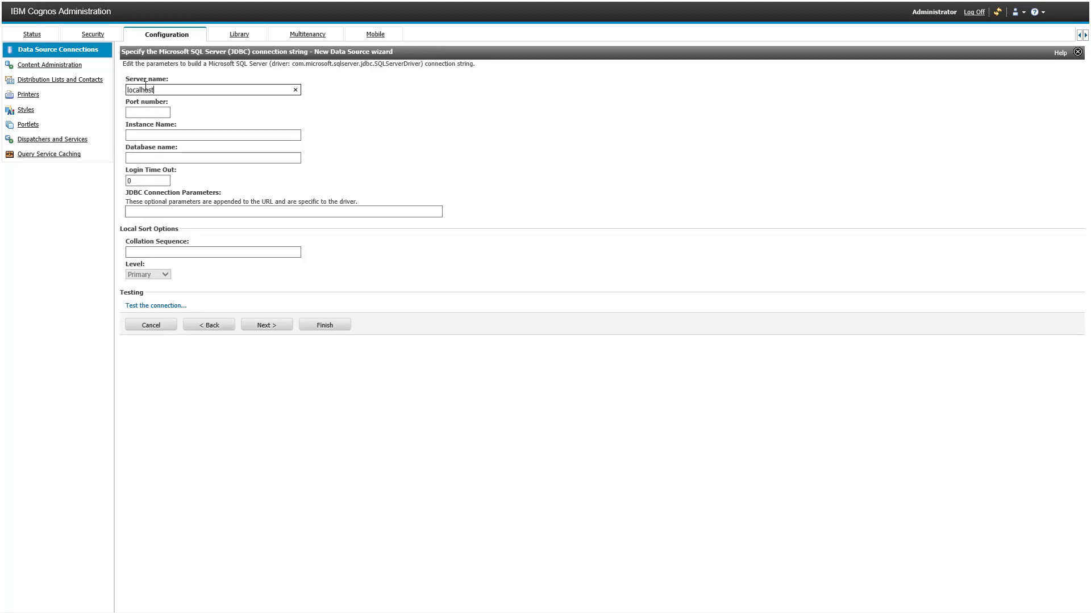
pyautogui.click(145, 112)
pyautogui.write('1433')
pyautogui.click(138, 158)
pyautogui.write('Audit')
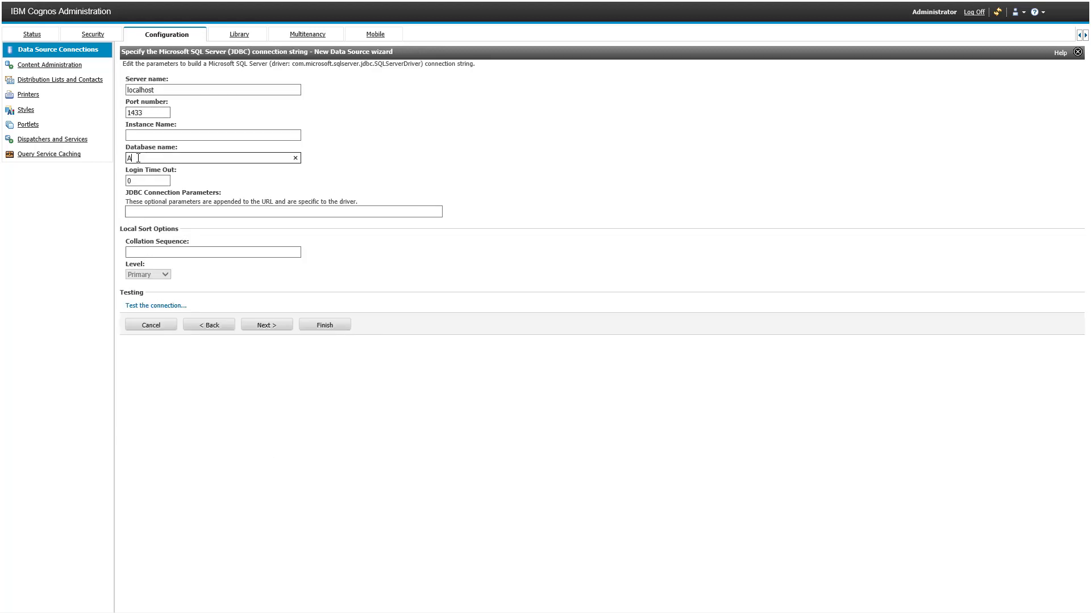
pyautogui.click(270, 332)
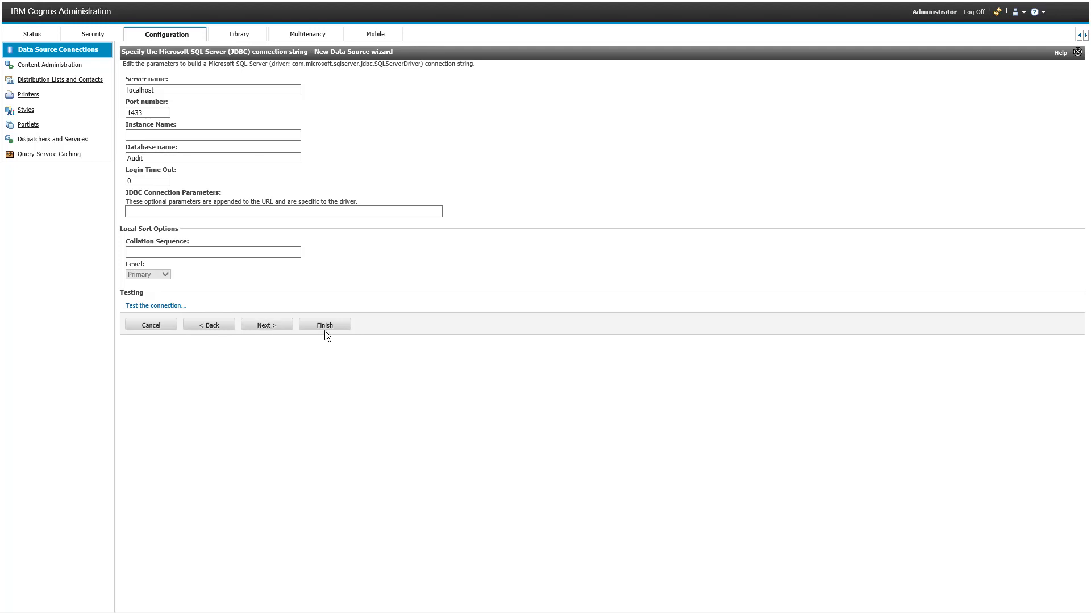
pyautogui.click(315, 177)
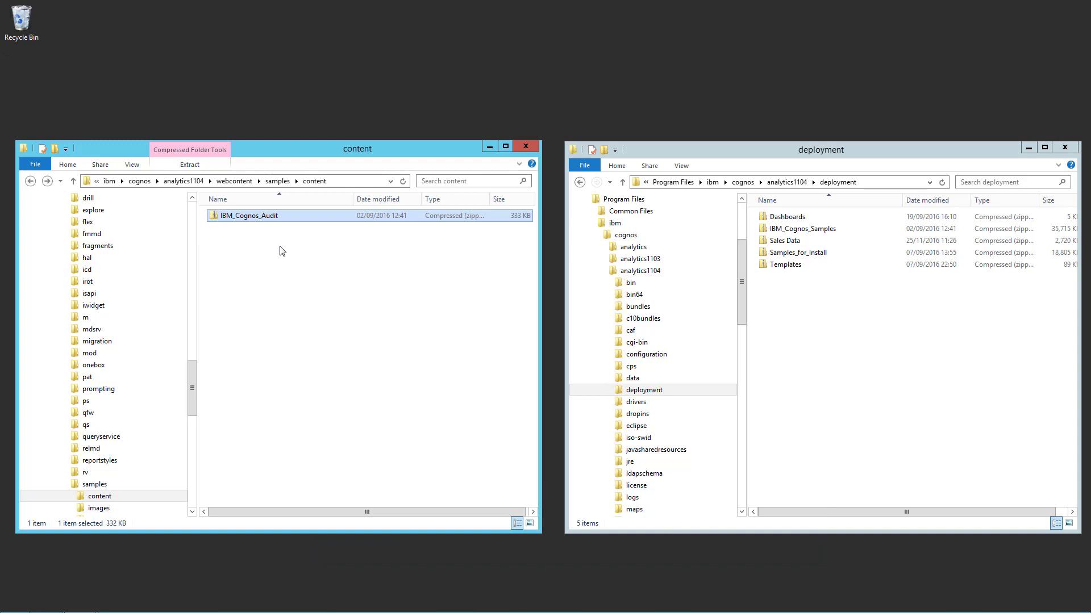
# Step: Copy the IBM_Cognos_Audit archive from the samples content folder into the analytics1104 deployment folder
pyautogui.rightClick(272, 215)
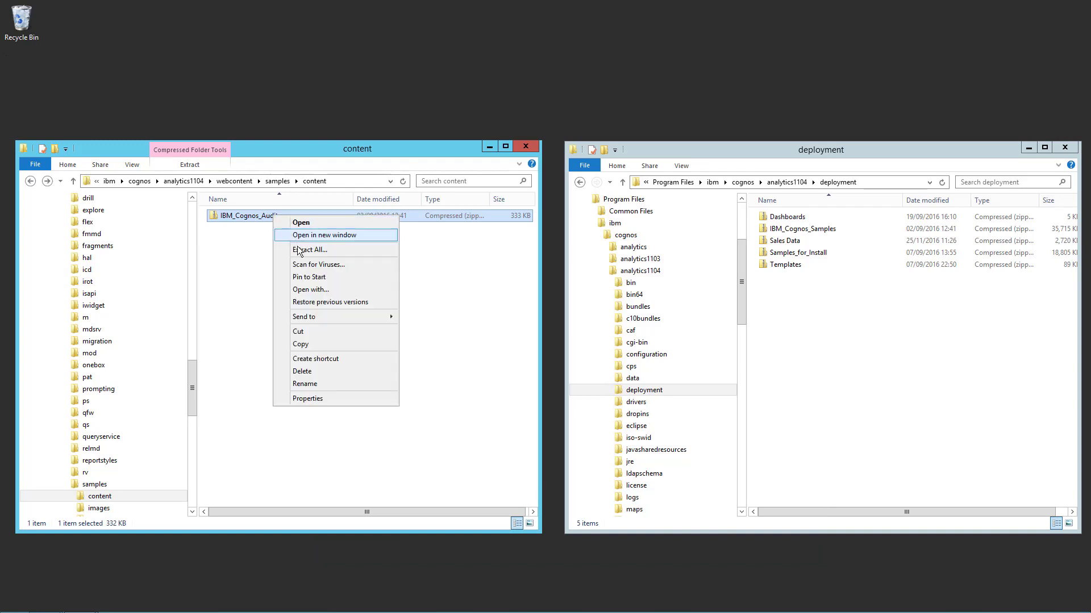
pyautogui.click(307, 342)
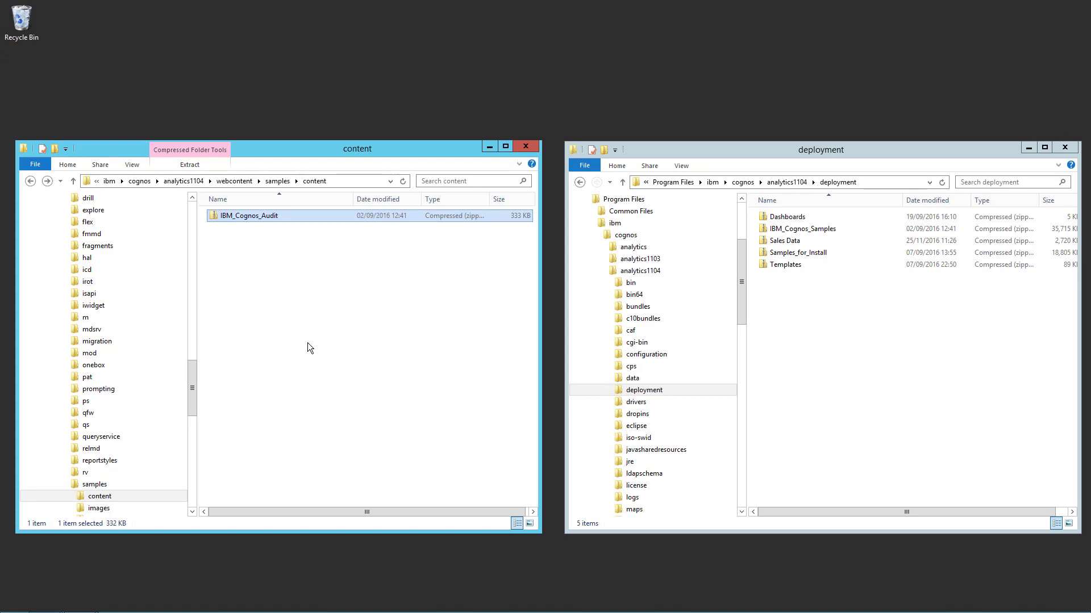
pyautogui.click(806, 306)
pyautogui.rightClick(806, 305)
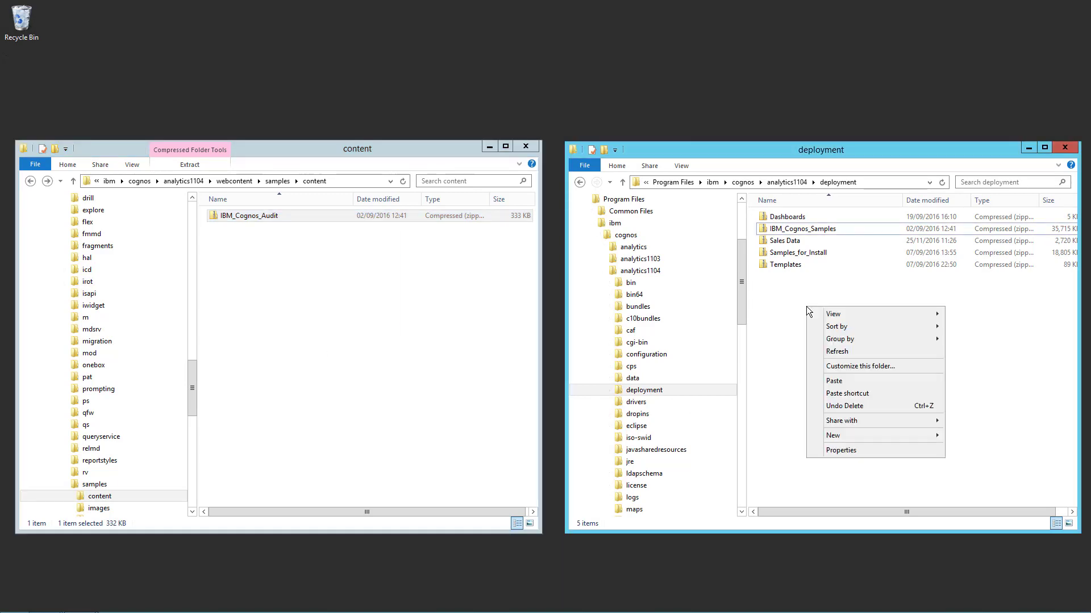
pyautogui.click(858, 382)
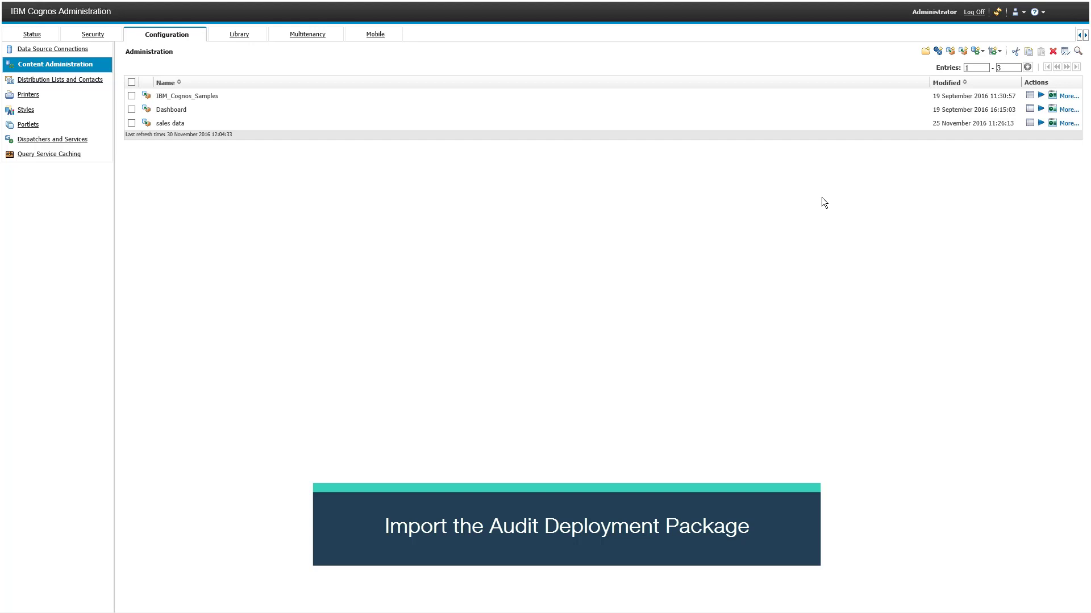
# Step: Create a new import from the IBM_Cognos_Audit deployment archive and include its Samples_Audit folder
pyautogui.click(962, 52)
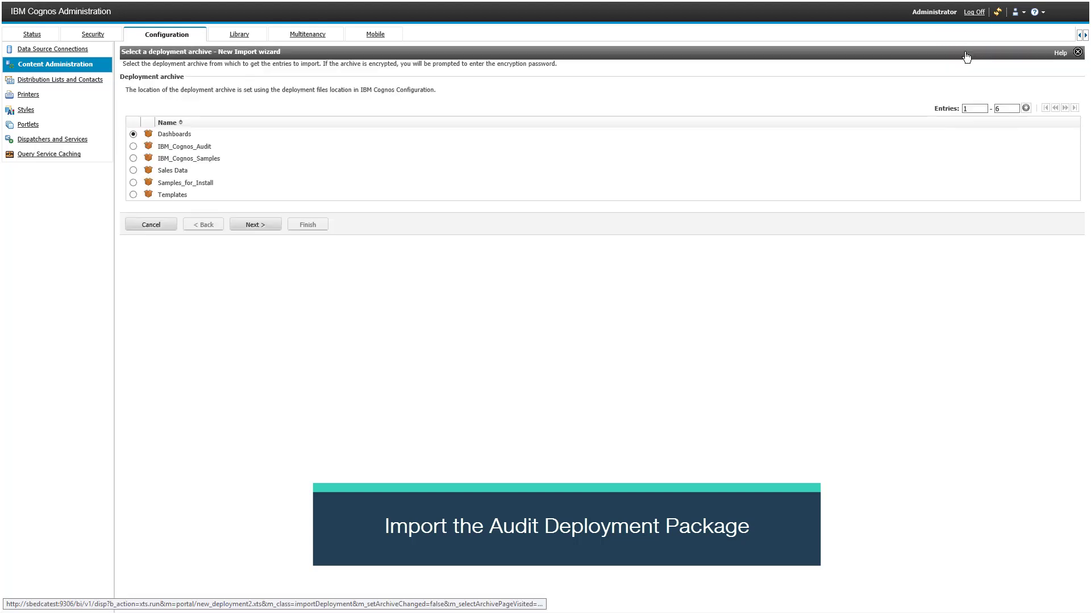
pyautogui.click(133, 146)
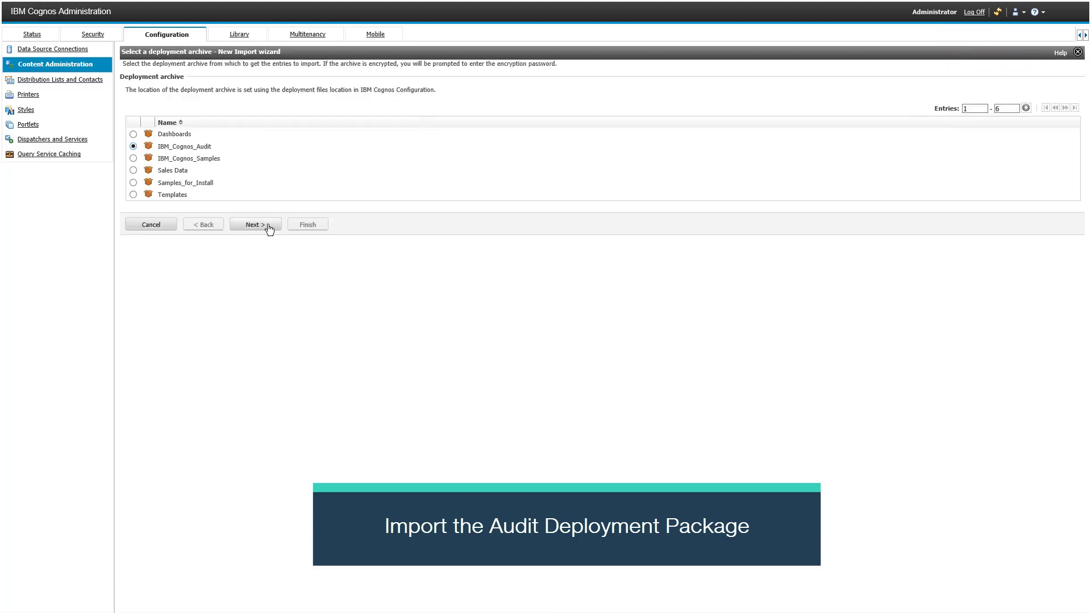
pyautogui.click(266, 225)
pyautogui.click(267, 223)
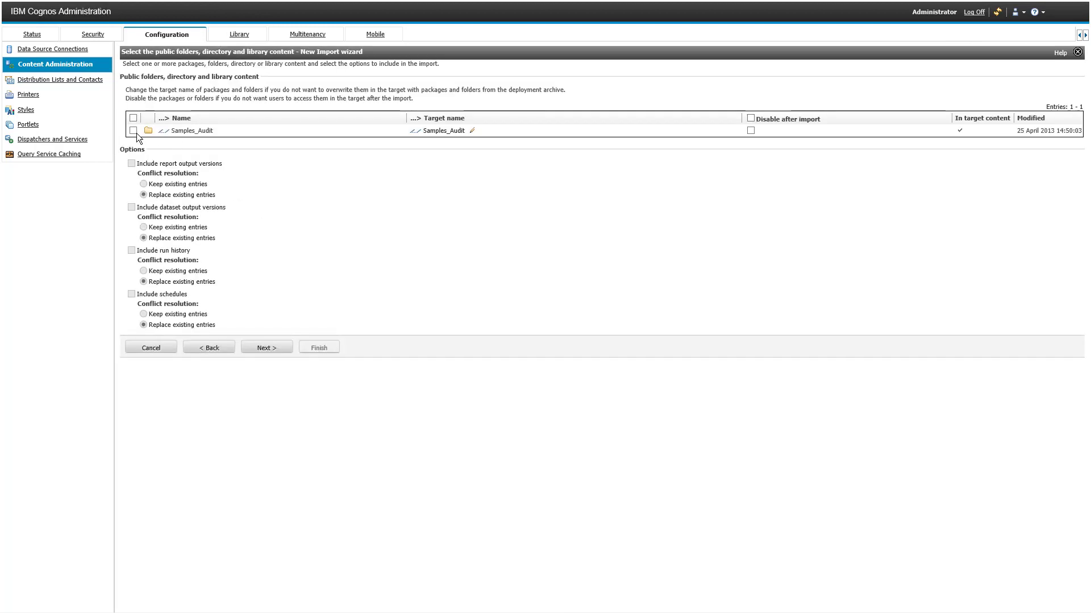
pyautogui.click(267, 347)
pyautogui.click(268, 311)
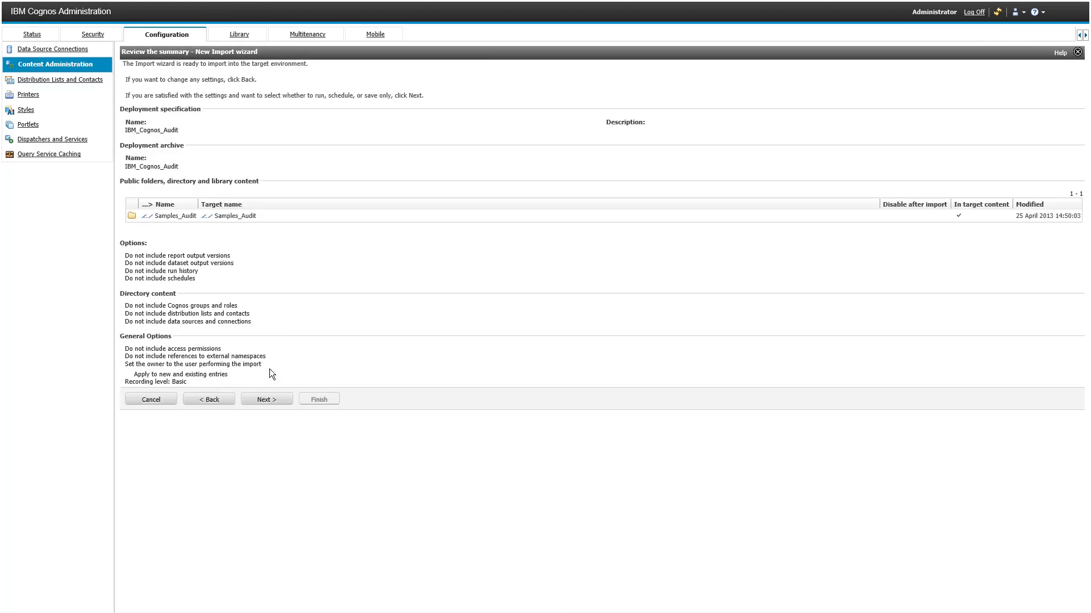
# Step: Accept the IBM_Cognos_Audit import summary and run the import now, keeping existing report specification versions and assigning new IDs
pyautogui.click(269, 401)
pyautogui.click(314, 133)
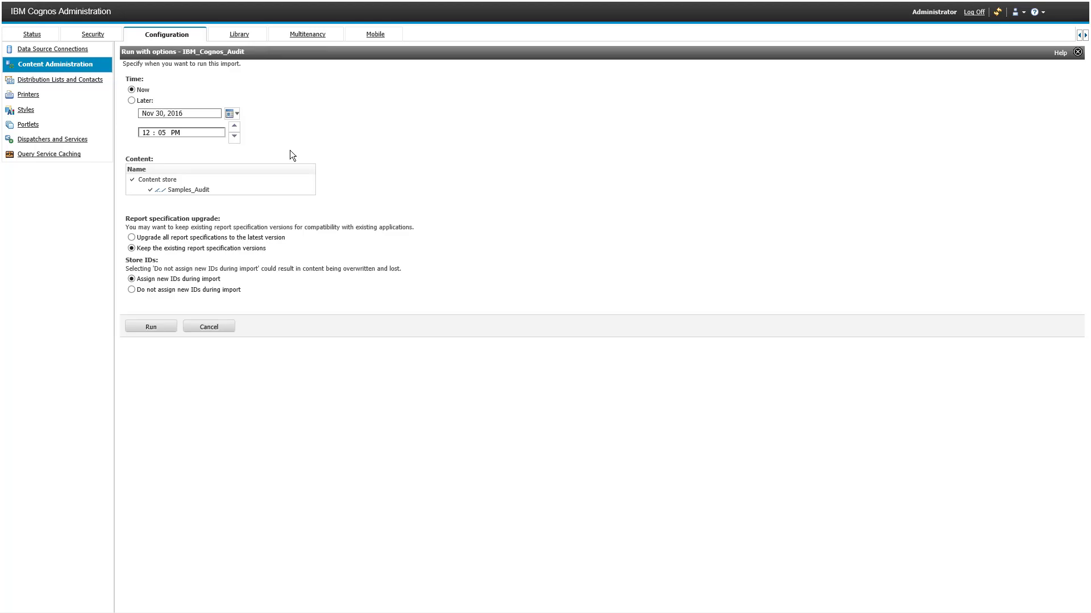
pyautogui.click(155, 332)
pyautogui.click(154, 184)
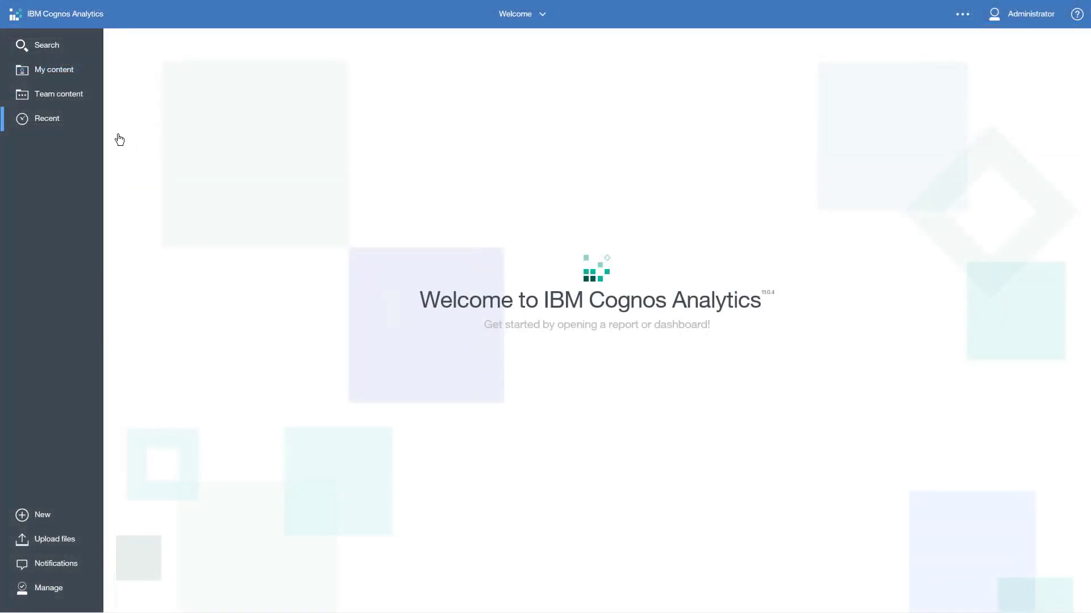
# Step: Run Report execution history(Detailed Report) from the Audit package inside the Samples_Audit folder of the team content
pyautogui.click(73, 95)
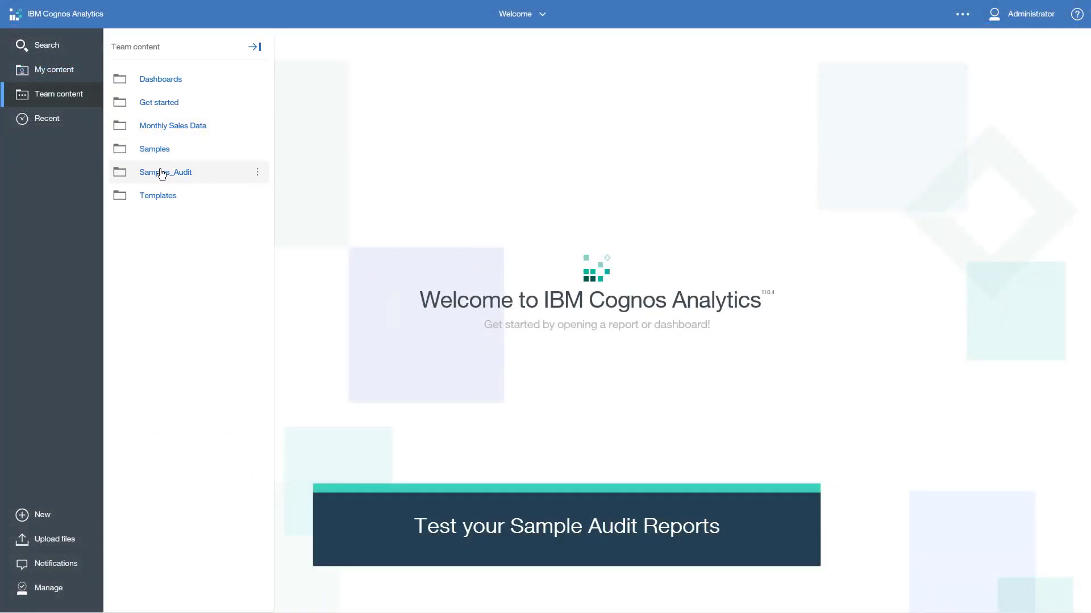
pyautogui.click(161, 173)
pyautogui.click(318, 81)
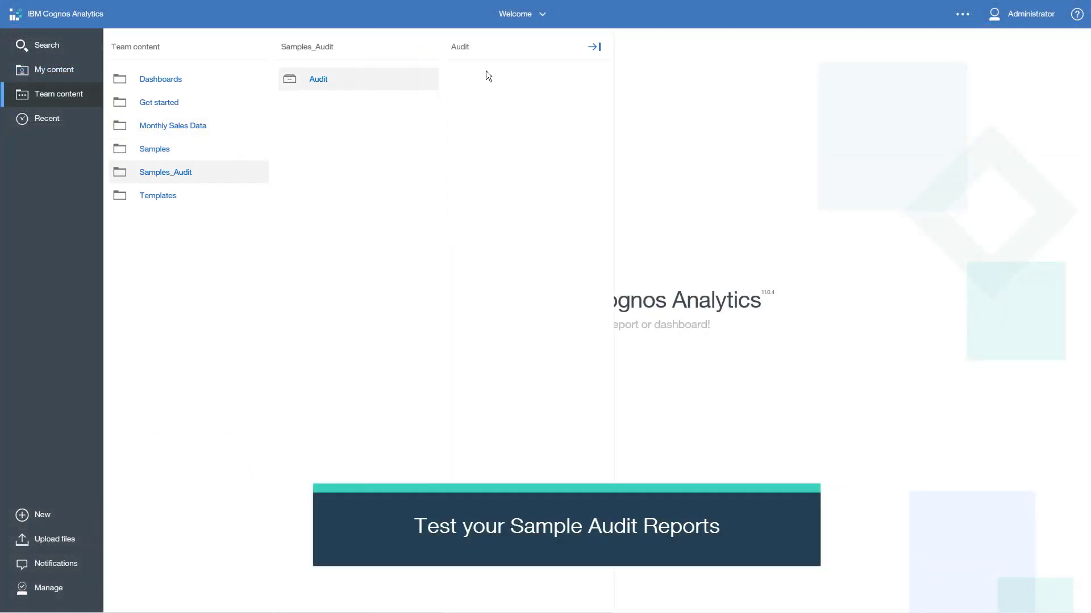
pyautogui.click(592, 47)
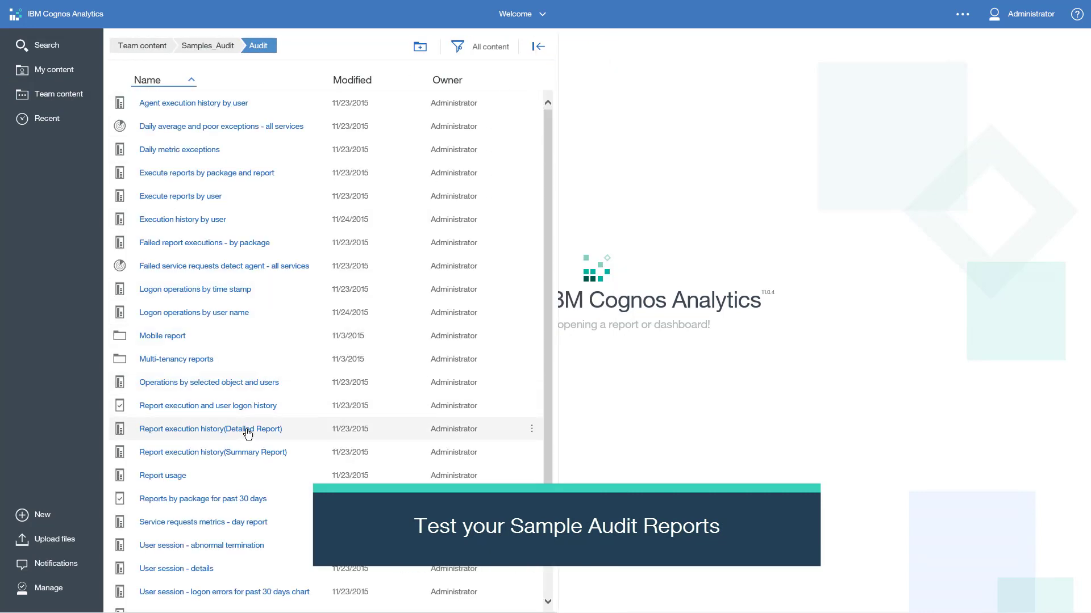
pyautogui.click(247, 432)
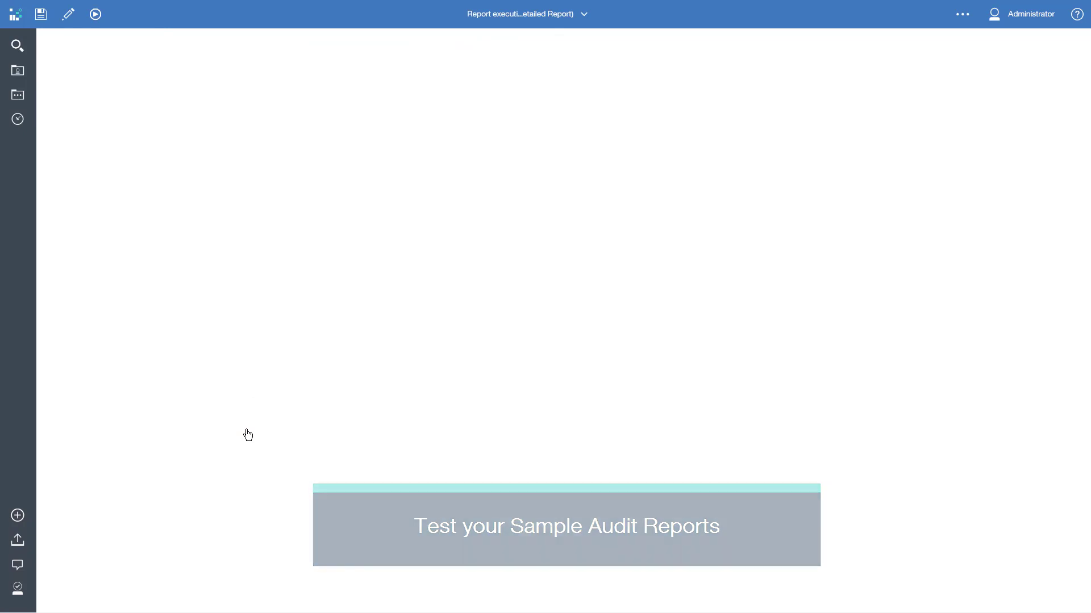